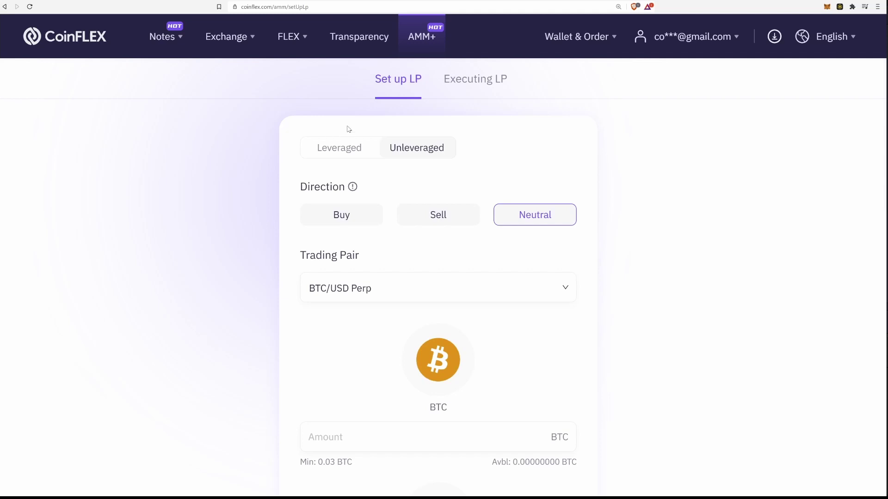
left_click(347, 155)
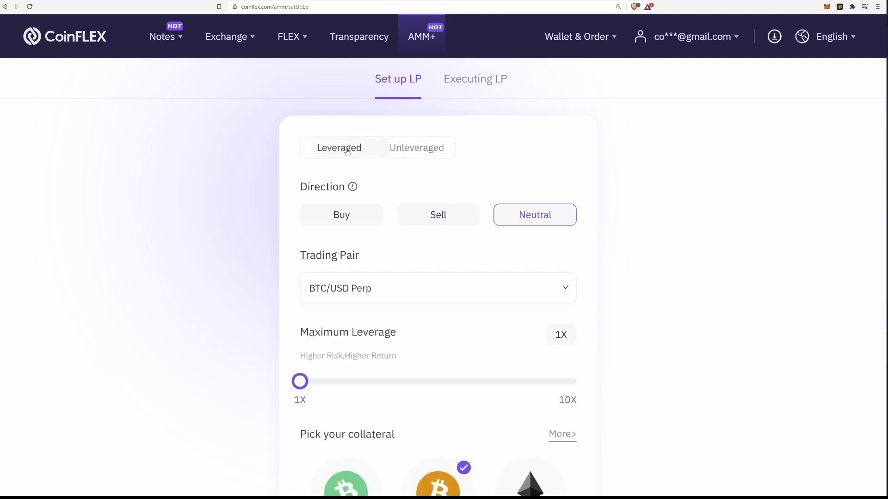
left_click(415, 154)
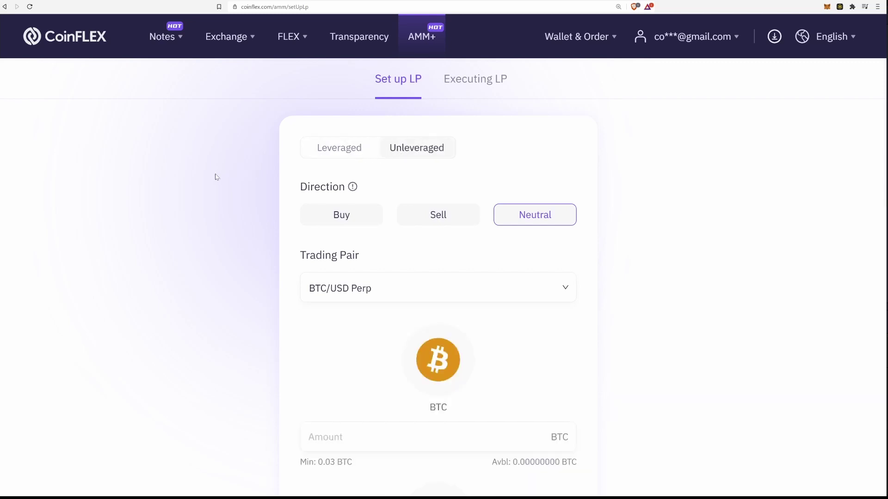
scroll(221, 178, "down", 1)
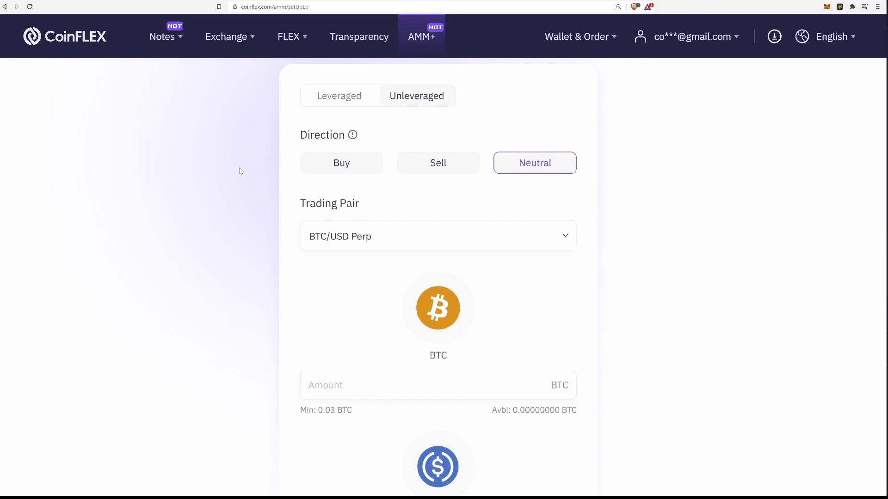
scroll(240, 171, "up", 1)
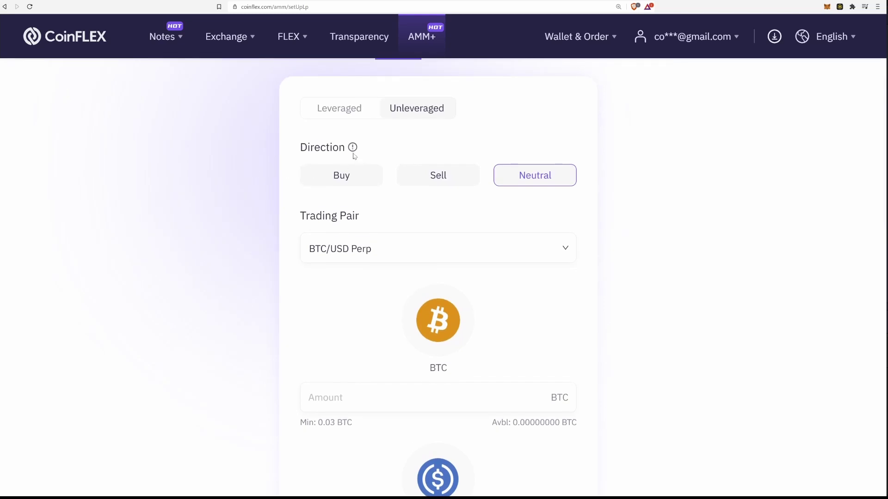
mouse_move(354, 150)
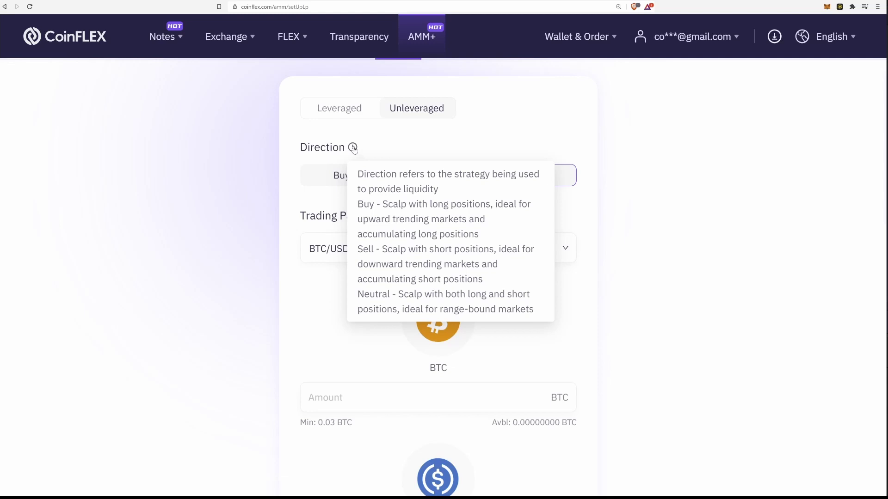
scroll(481, 210, "down", 2)
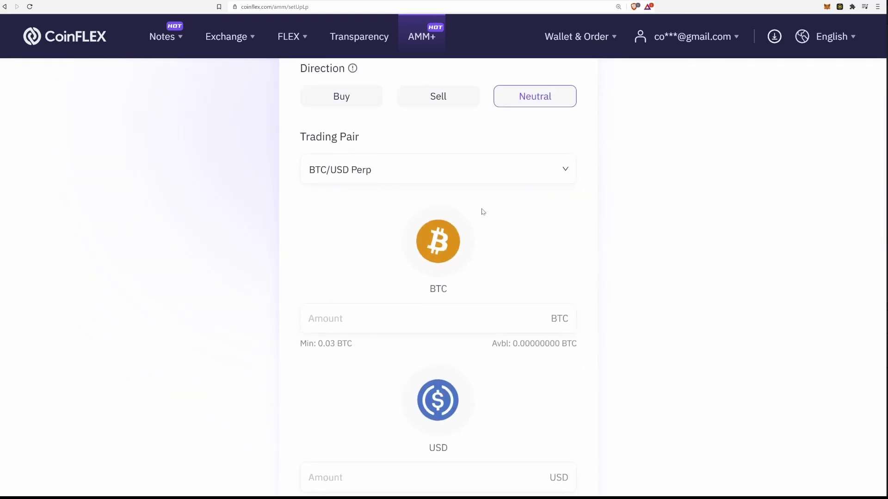
Step: Choose ETH/USD Perp as the LP trading pair
left_click(413, 184)
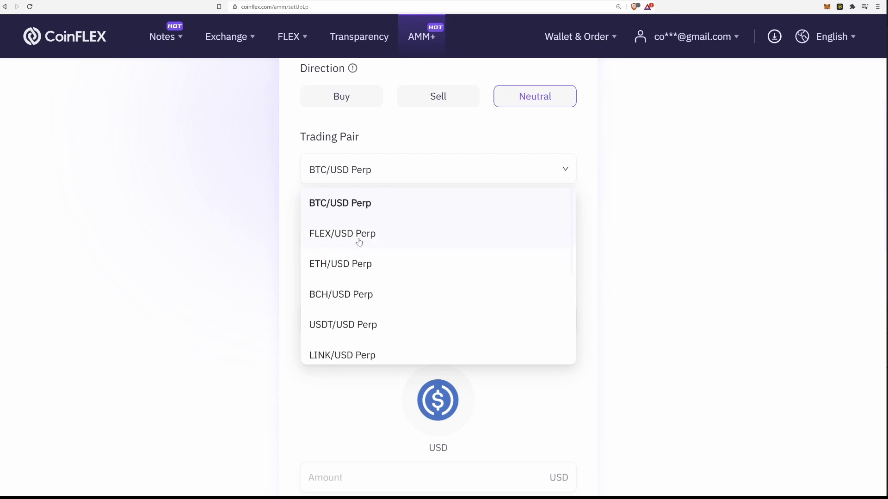
left_click(348, 269)
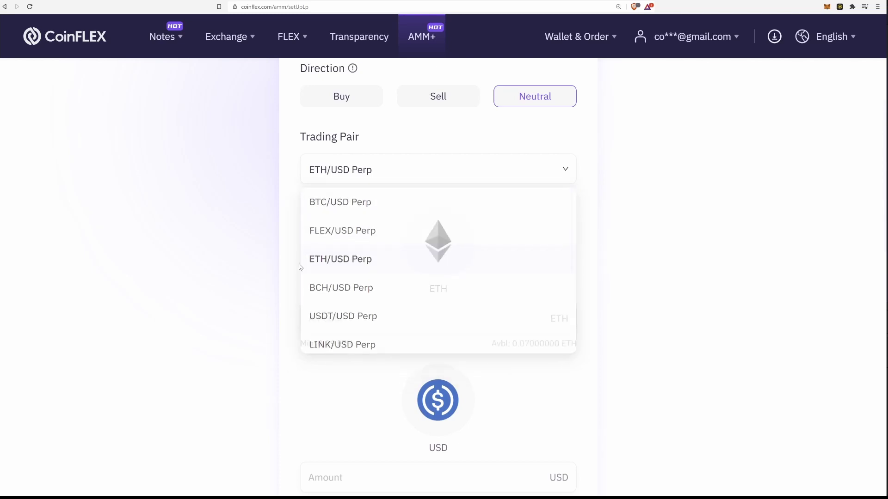
scroll(269, 291, "up", 1)
scroll(278, 293, "down", 3)
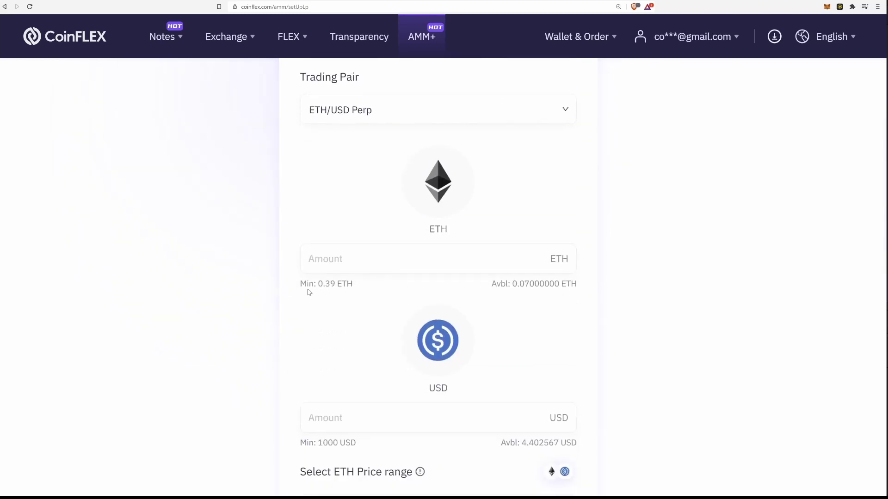
Step: Enter 1 in the ETH Amount field
left_click(432, 251)
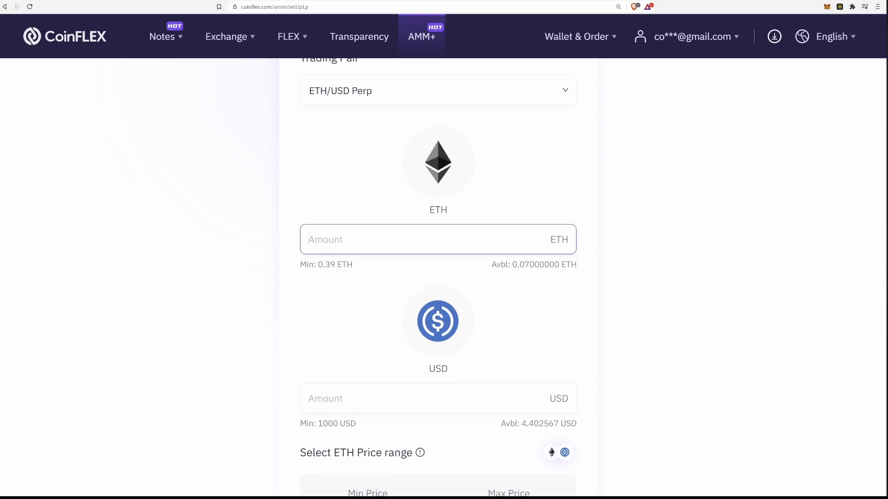
type("1")
left_click(193, 267)
scroll(234, 286, "down", 2)
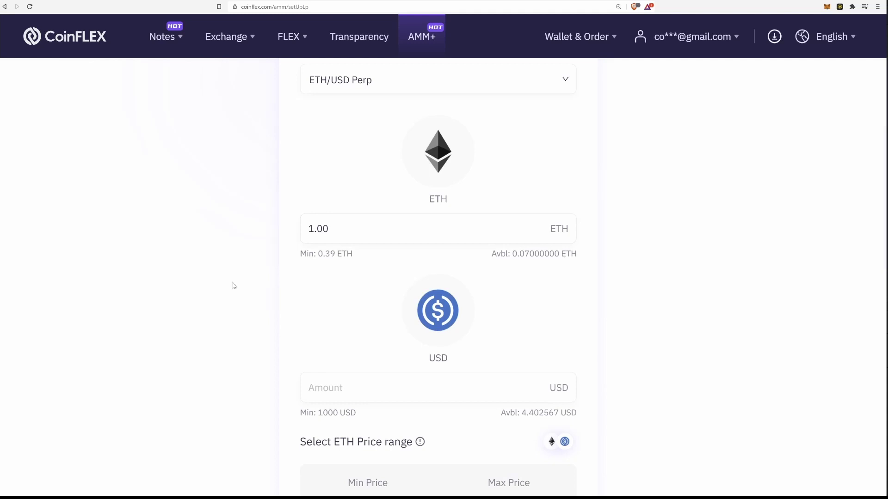
scroll(233, 285, "down", 2)
Step: Enter 2600 in the USD Amount field, auto-filling the 1820–3380 ETH price range
left_click(355, 309)
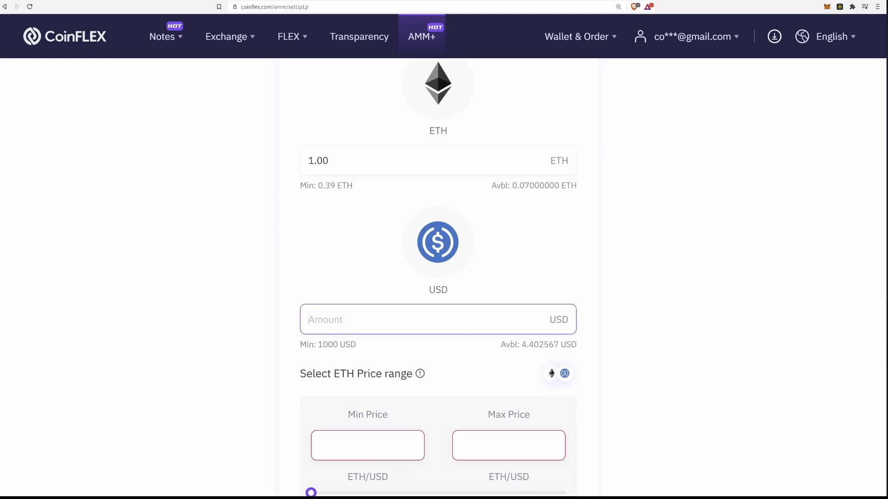
type("26")
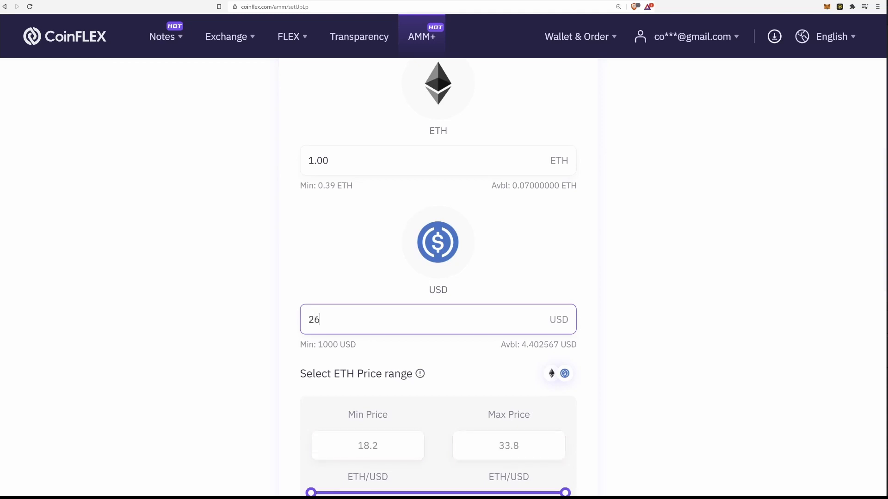
type("00")
left_click(235, 315)
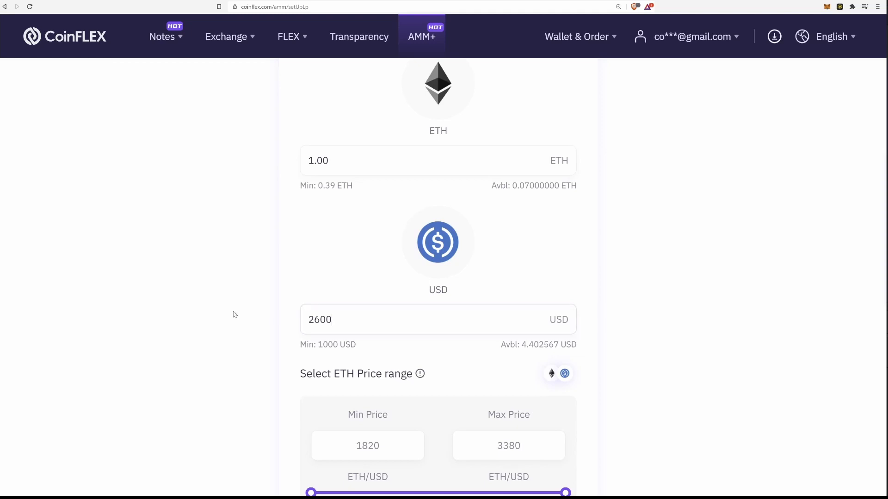
scroll(235, 315, "down", 2)
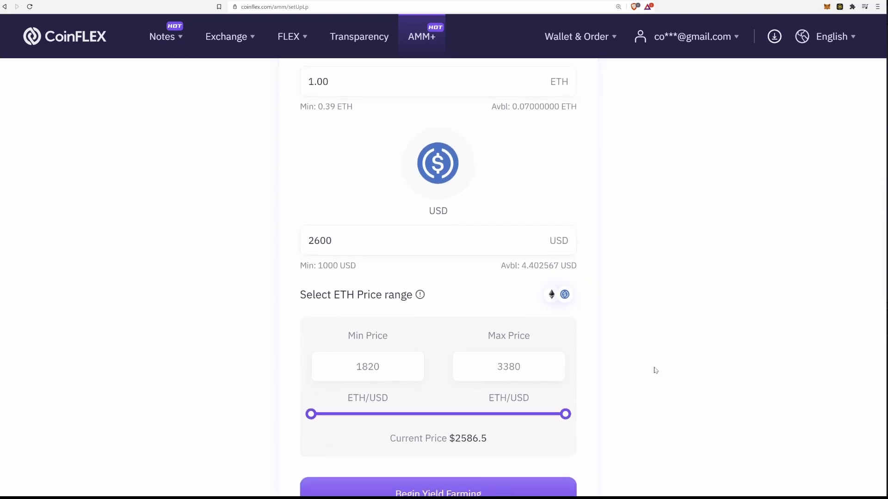
scroll(601, 384, "down", 2)
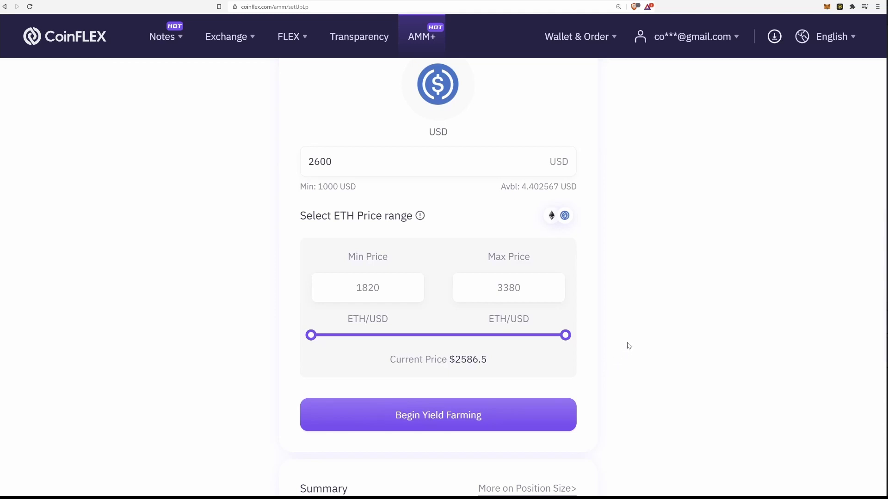
scroll(612, 335, "down", 2)
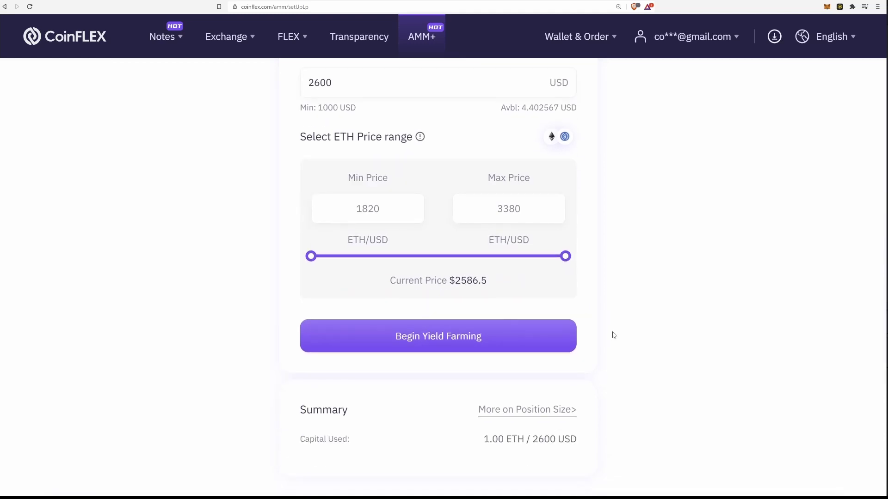
Step: Drag the price-range handles inward to Min 2557.63 and Max 2642.37
left_click_drag(565, 263, 469, 270)
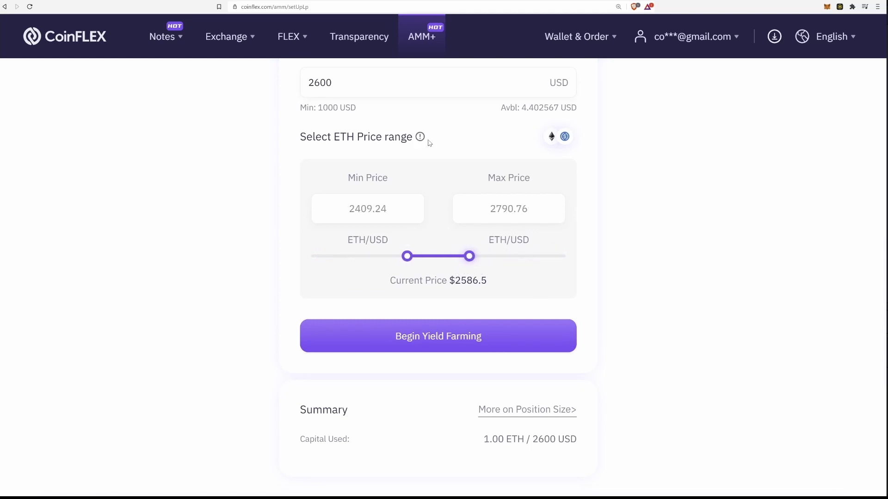
mouse_move(425, 141)
left_click_drag(469, 259, 448, 266)
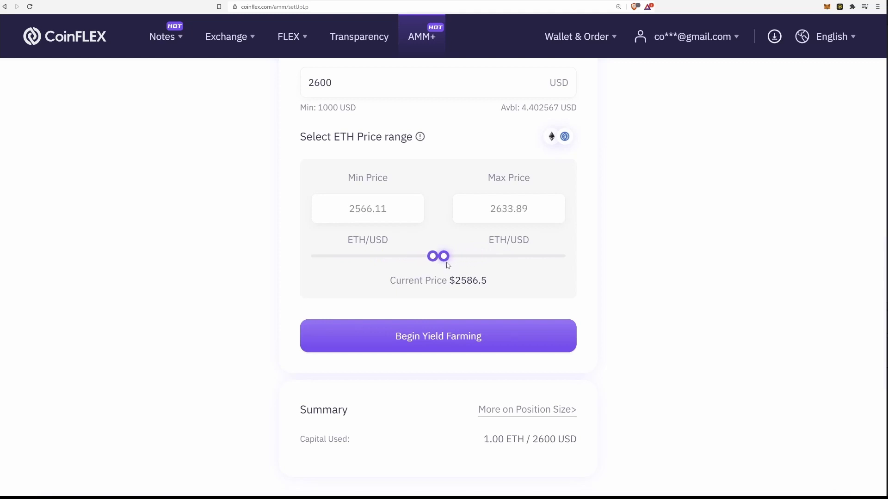
left_click_drag(448, 265, 451, 266)
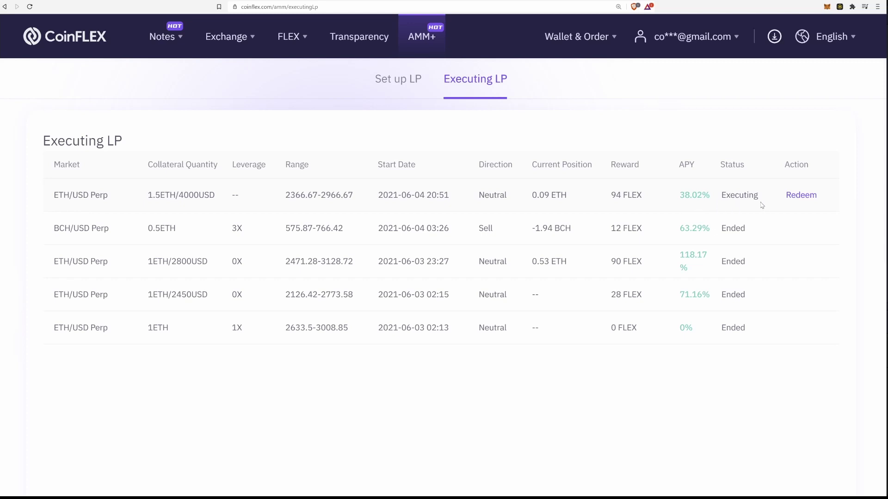
Step: Withdraw the executing ETH/USD Perp LP by redeeming its LP token
left_click(801, 194)
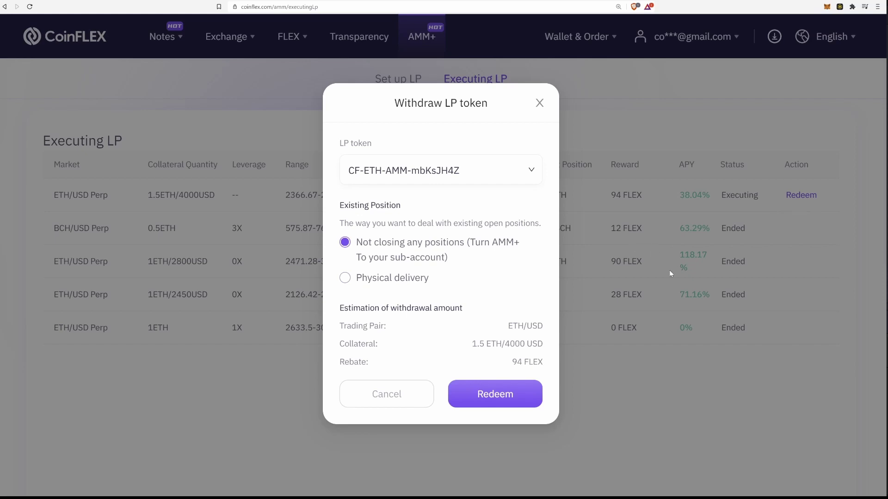
left_click(512, 400)
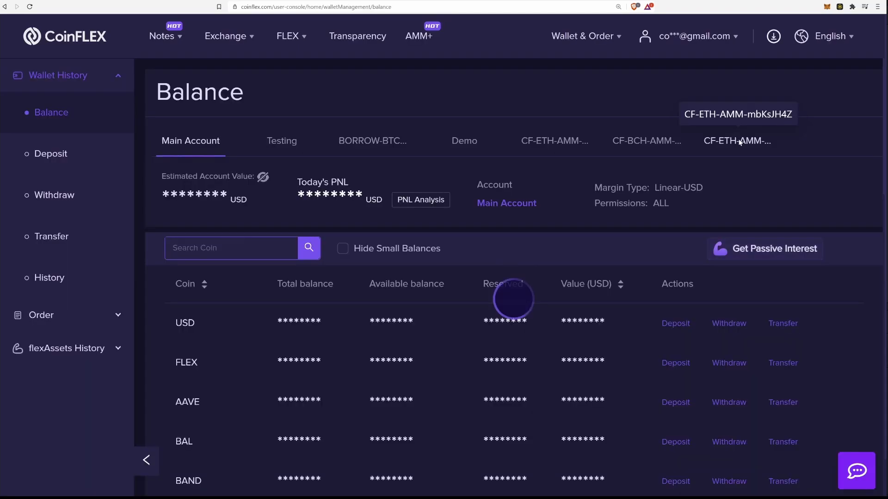
Step: Show the CF-ETH-AMM sub-account's balances with small balances hidden
left_click(738, 141)
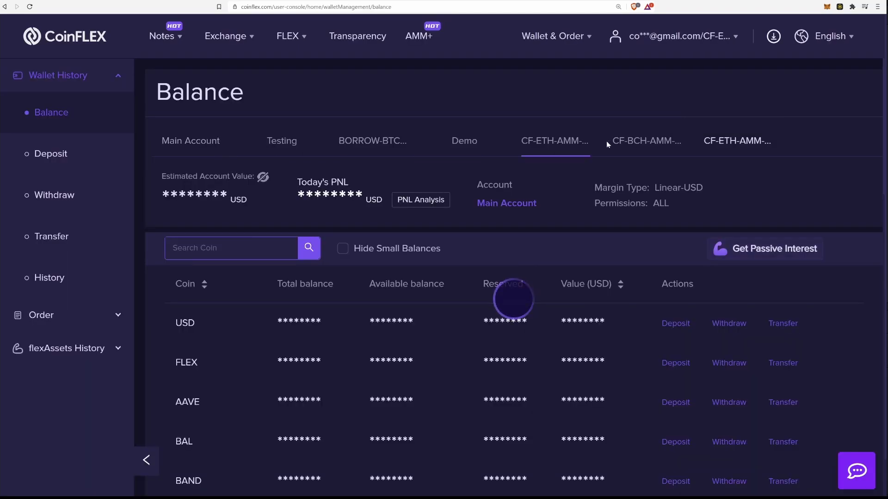
left_click(263, 177)
left_click(342, 248)
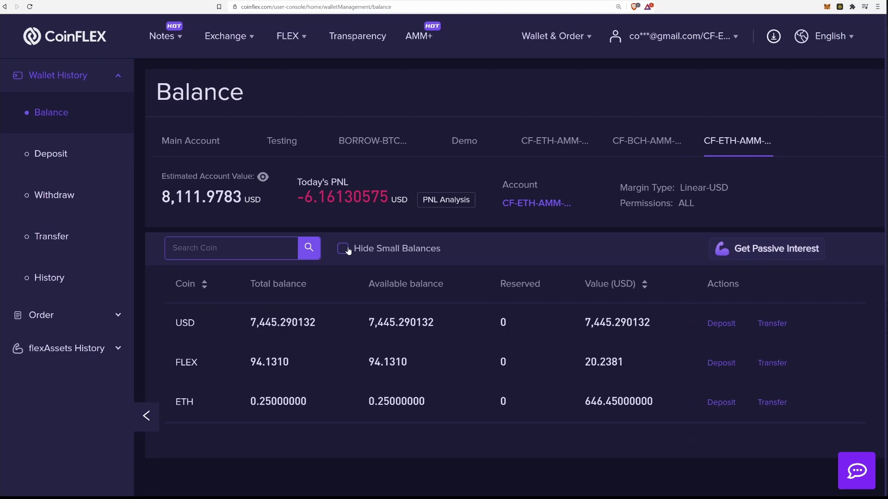
left_click_drag(359, 324, 405, 324)
left_click(468, 323)
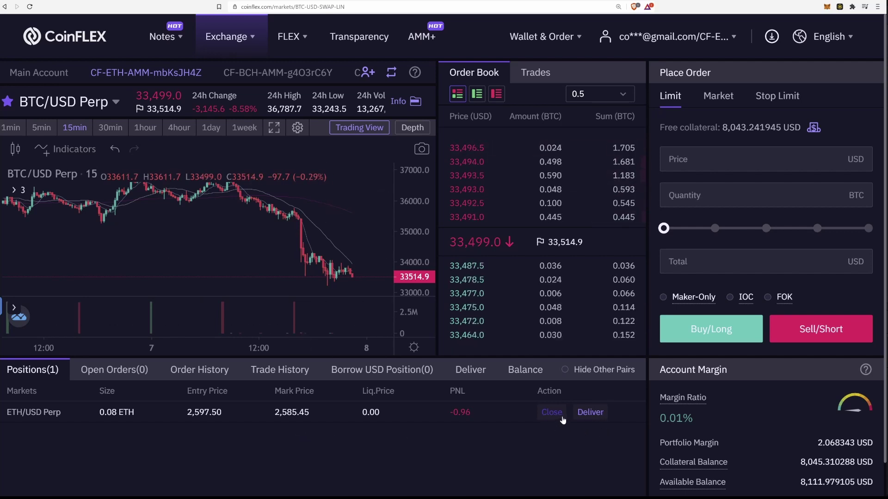
Step: Deliver 0.08 ETH of the ETH/USD Perp position to spot
left_click(591, 412)
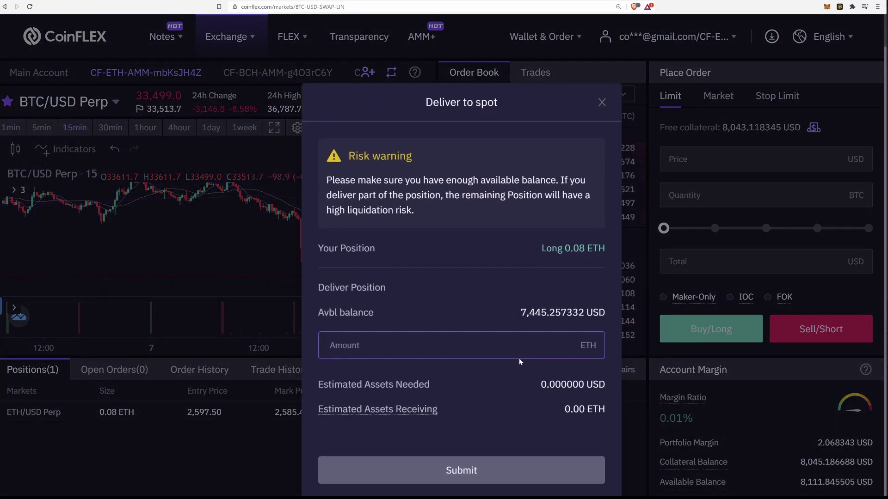
left_click(518, 356)
type("0.08")
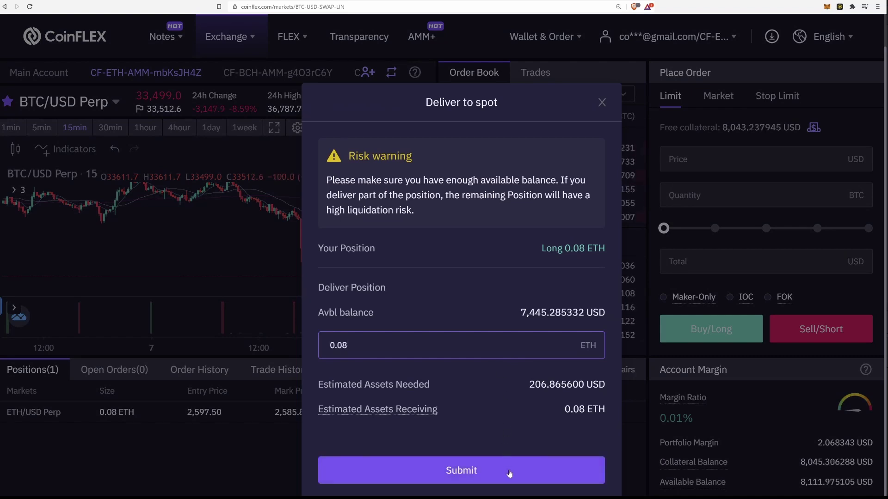
left_click(509, 470)
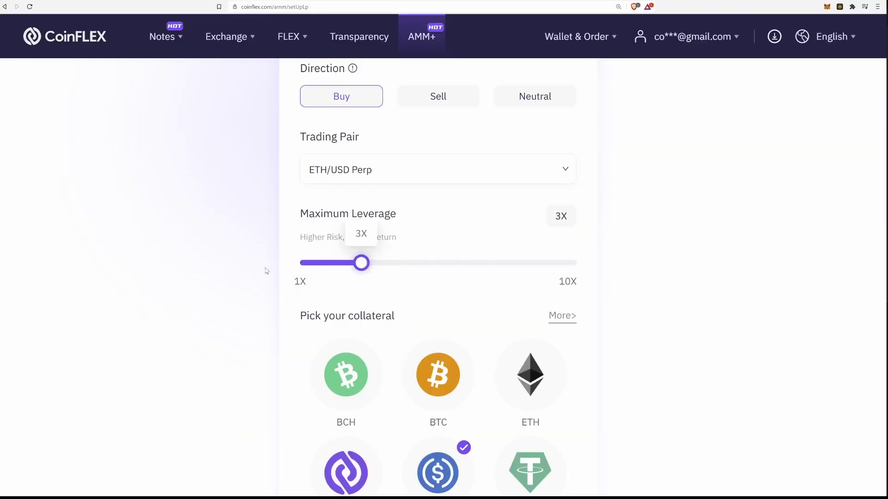
Step: Compare the BCH, FLEX, USDT, ETH and BTC collateral options, then reselect USD
scroll(278, 273, "down", 3)
scroll(190, 303, "down", 3)
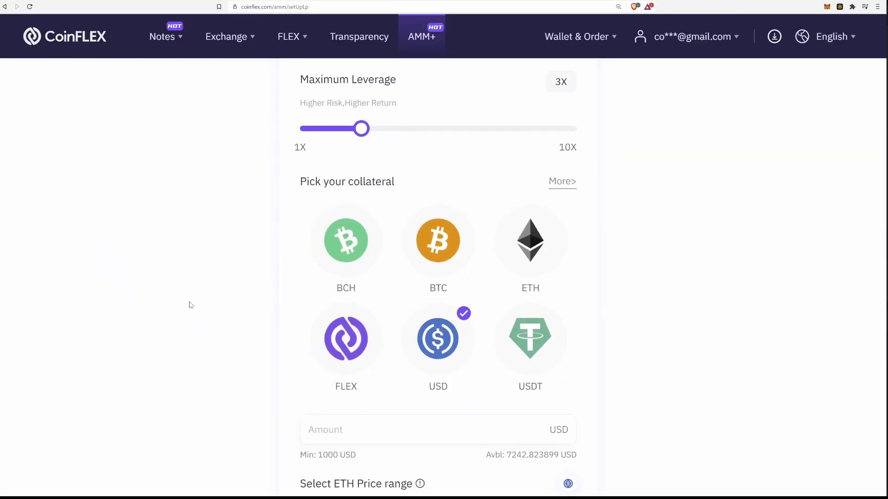
left_click(373, 324)
scroll(235, 236, "up", 2)
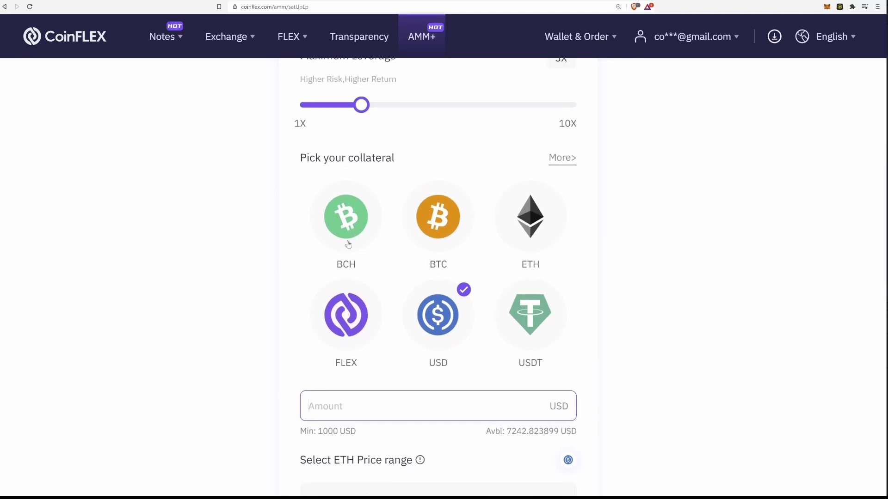
left_click(355, 242)
left_click(356, 319)
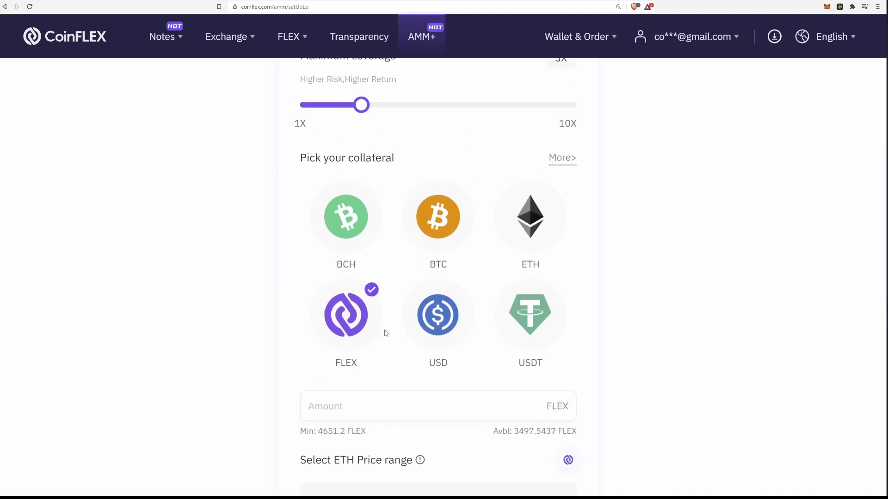
left_click(533, 327)
left_click(524, 241)
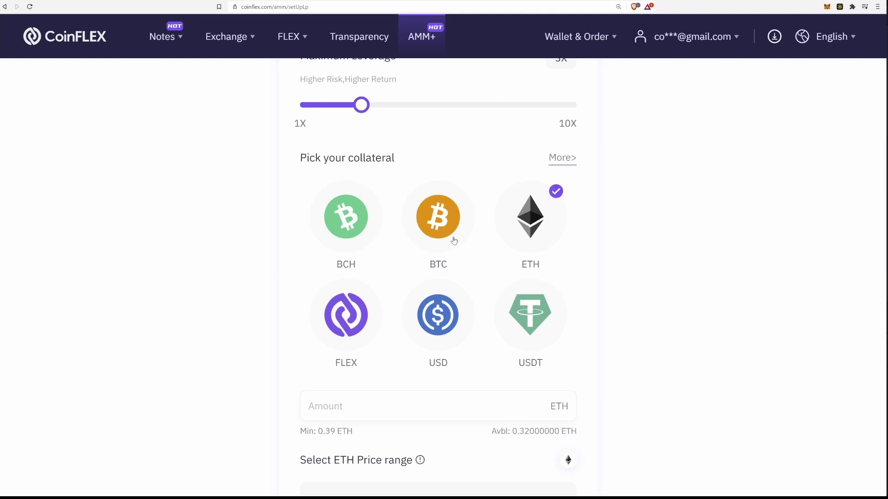
left_click(453, 241)
left_click(457, 320)
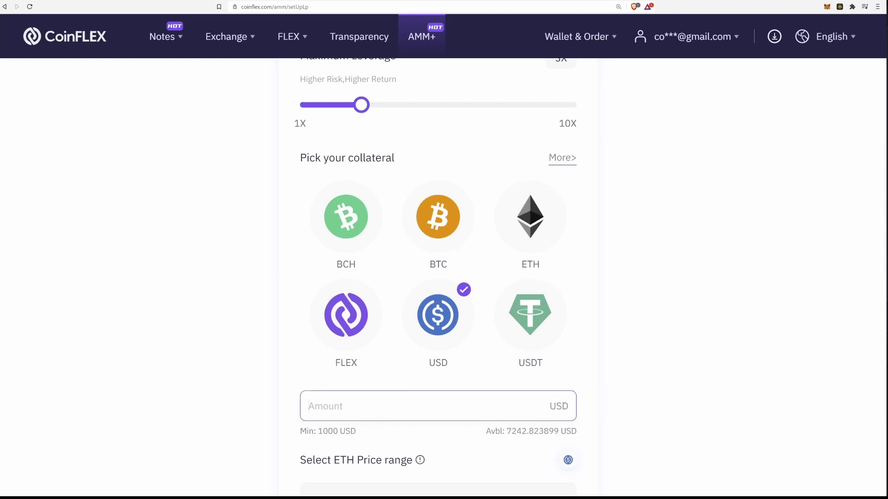
Step: Enter 4000 USD as collateral, auto-filling the 2504.07–2658.97 price range
scroll(204, 272, "up", 1)
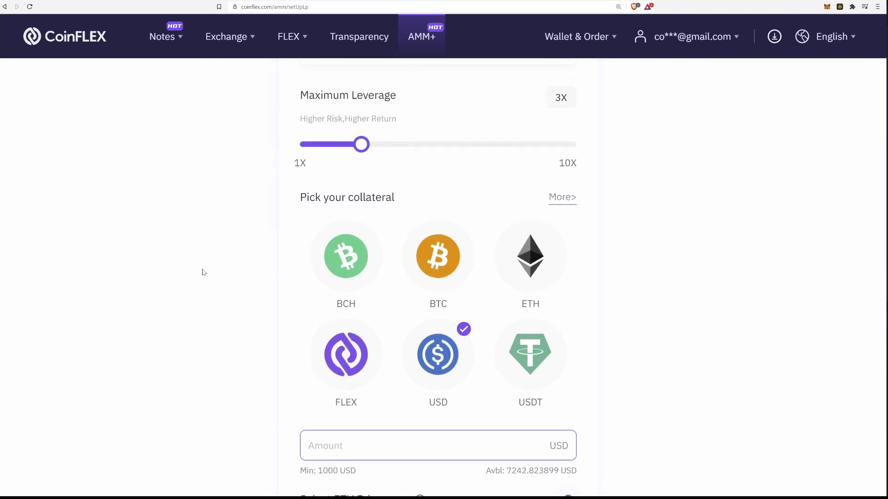
type("4000")
left_click(202, 272)
scroll(206, 268, "down", 4)
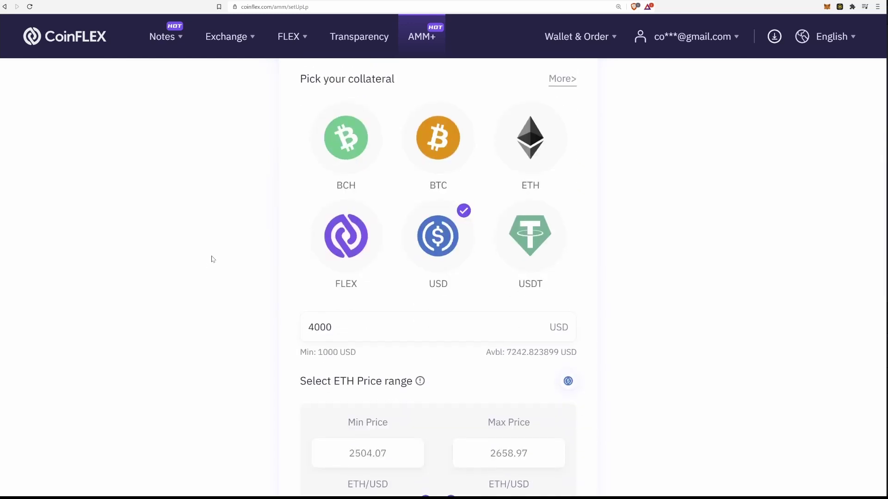
Step: Drag the range knobs out to 2158.91 and 2776.81, dropping estimated liquidation to 1,475.26
scroll(215, 248, "down", 3)
left_click_drag(451, 343, 470, 344)
scroll(624, 337, "down", 3)
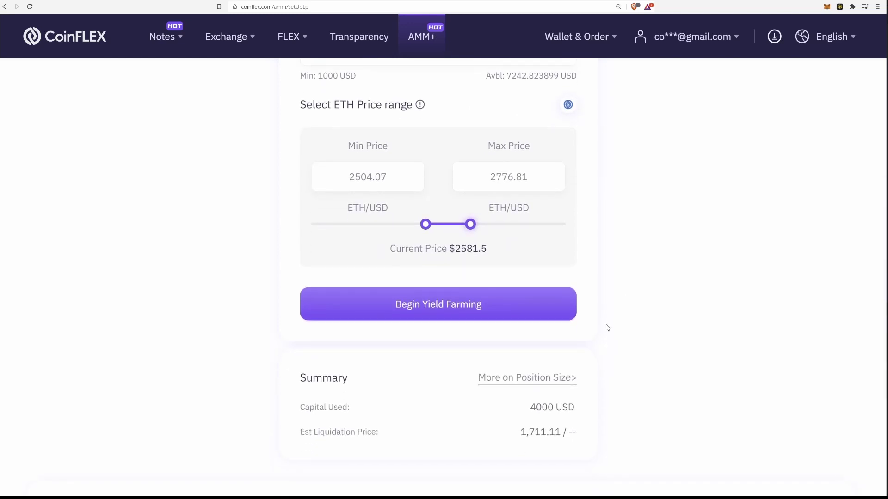
scroll(509, 292, "up", 1)
left_click_drag(429, 269, 389, 268)
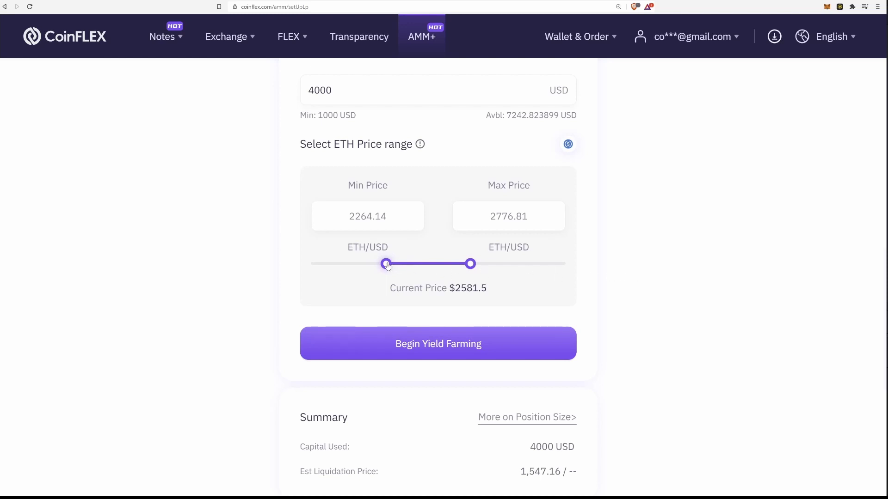
left_click_drag(388, 266, 370, 268)
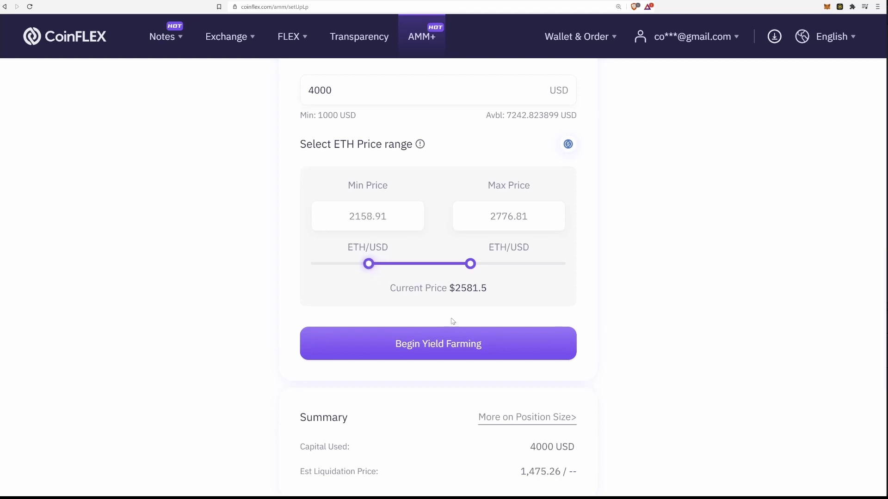
scroll(659, 333, "up", 8)
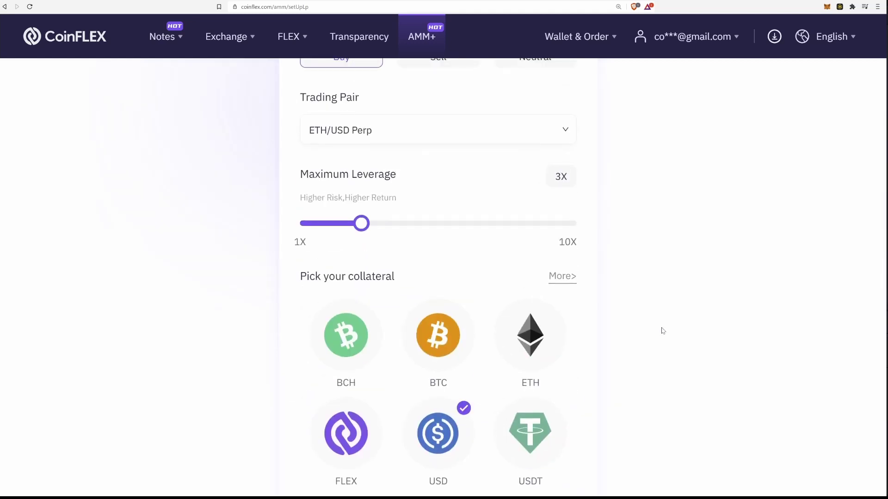
scroll(662, 331, "down", 10)
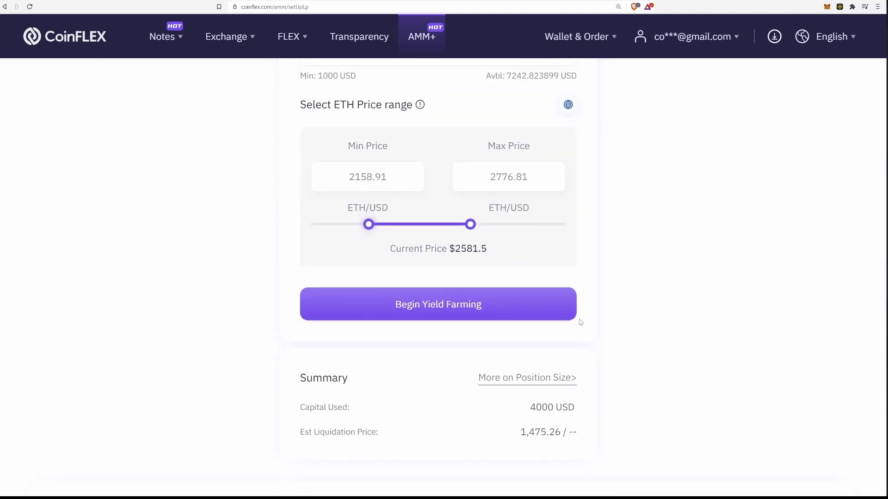
Step: Begin yield farming, then highlight the new position's 247.32% APY in the Executing LP list
left_click(524, 317)
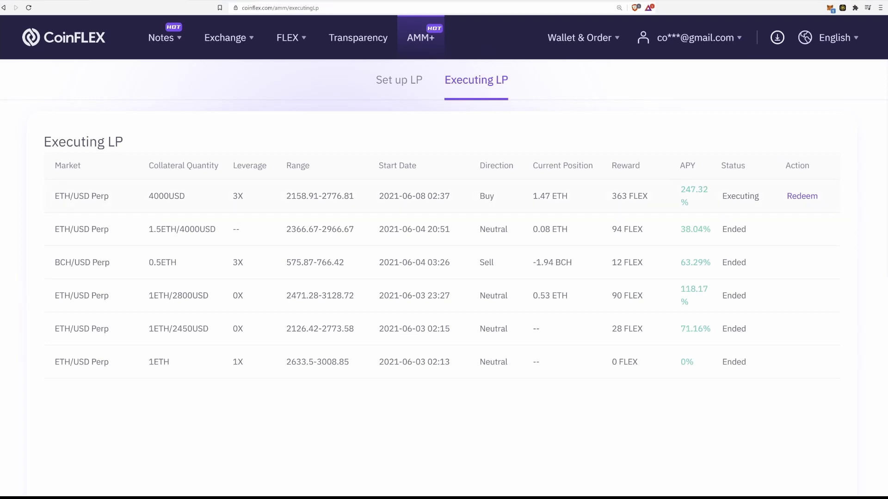
mouse_move(686, 190)
left_mouse_down()
mouse_move(710, 191)
mouse_move(688, 203)
mouse_move(691, 189)
left_mouse_up()
triple_click(690, 190)
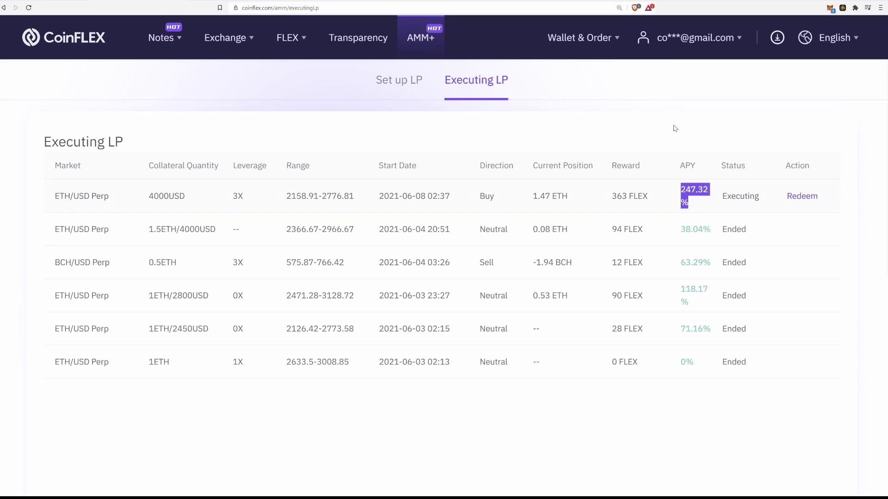